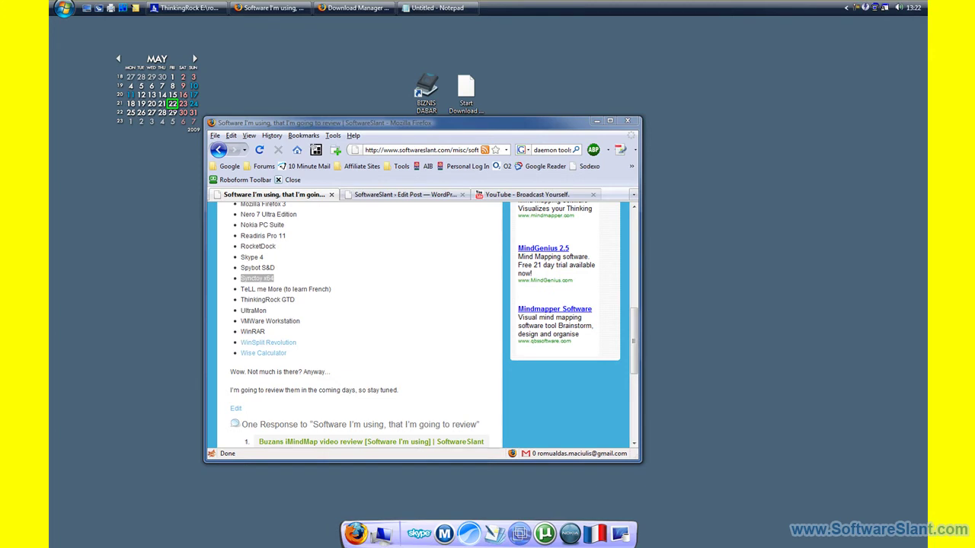
Launch SyncToy 2.0 (x64) and move its window aside to free the desktop area around the calendar
key("super")
type("syn")
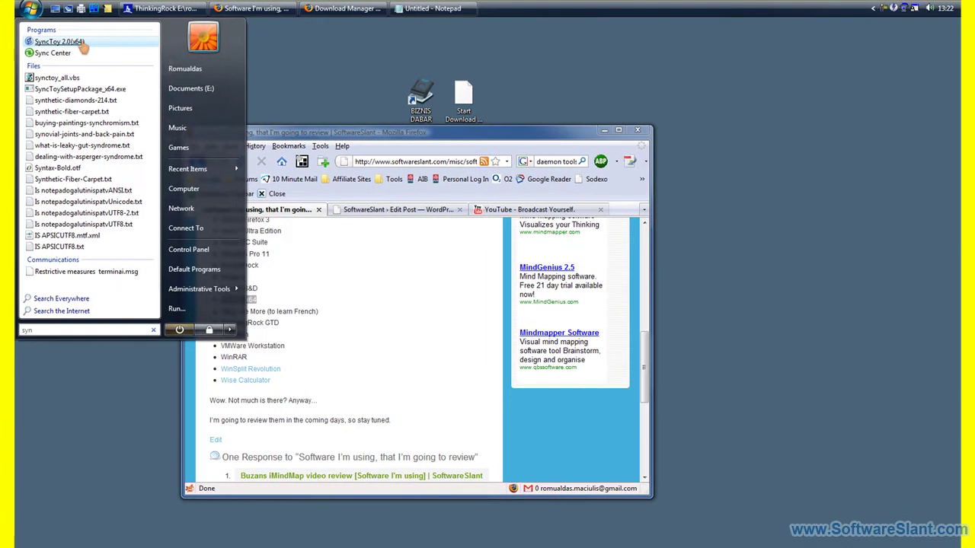
left_click(90, 38)
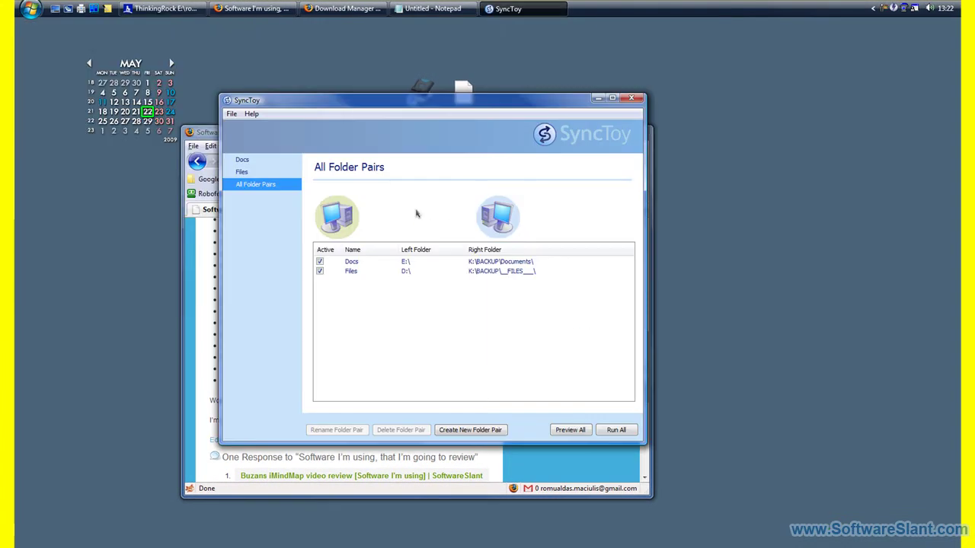
left_click_drag(364, 103, 536, 63)
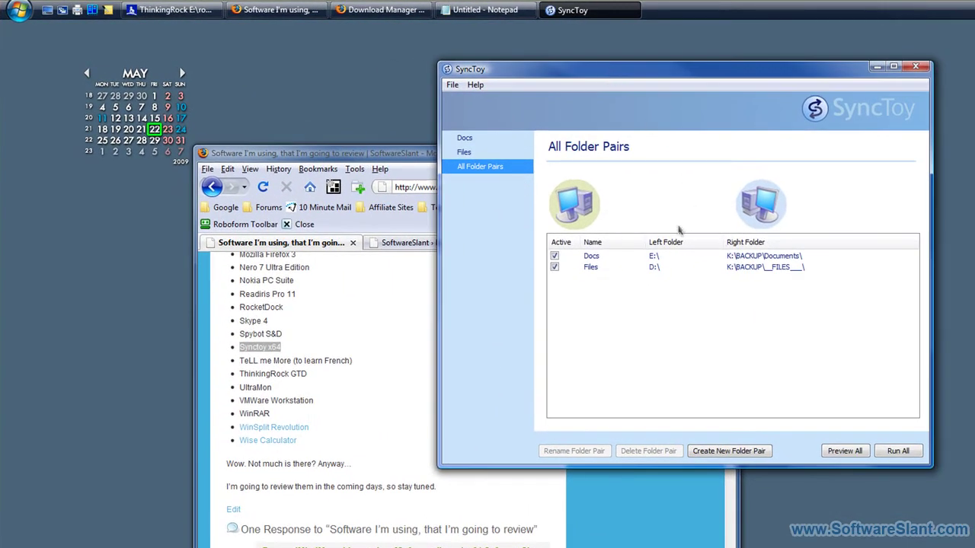
Create a new folder named "Folder A" on the desktop beside the calendar
right_click(264, 73)
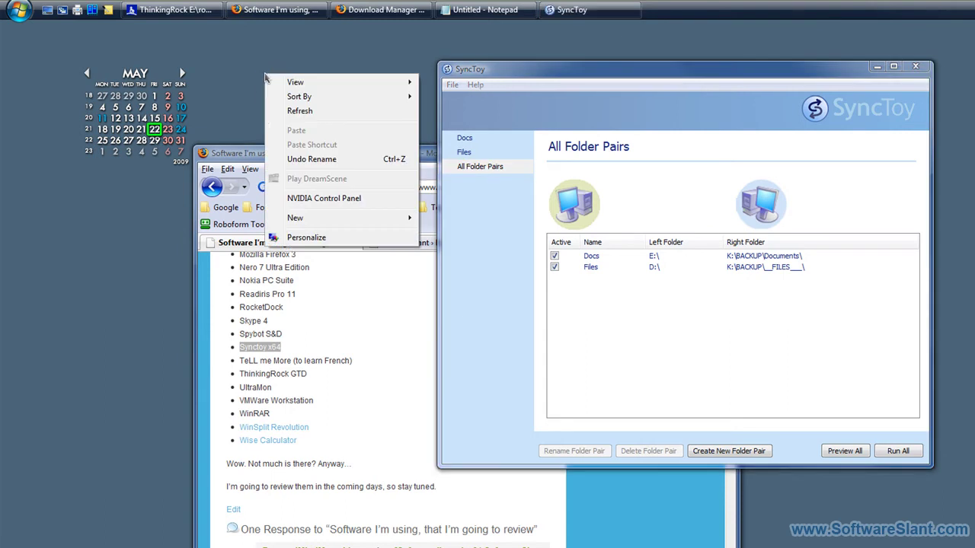
mouse_move(331, 216)
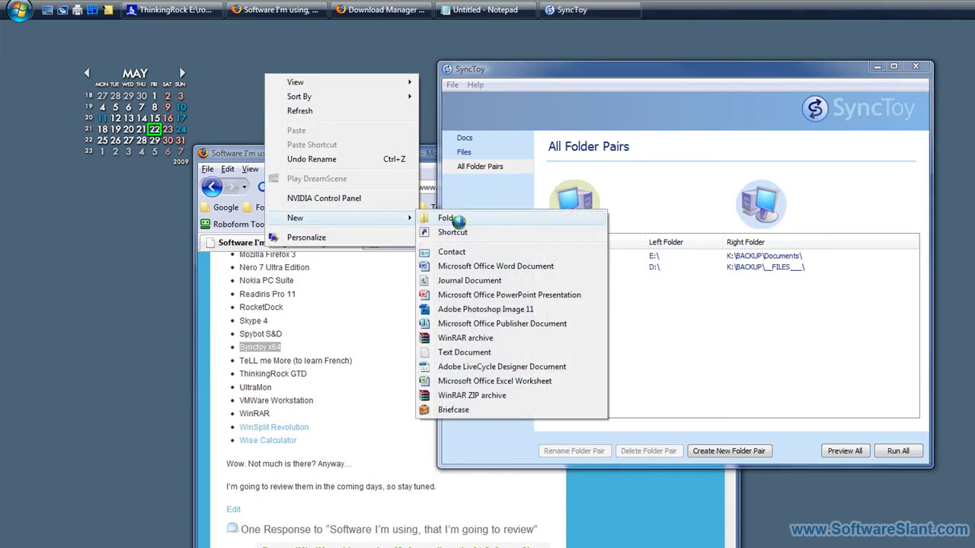
left_click(456, 217)
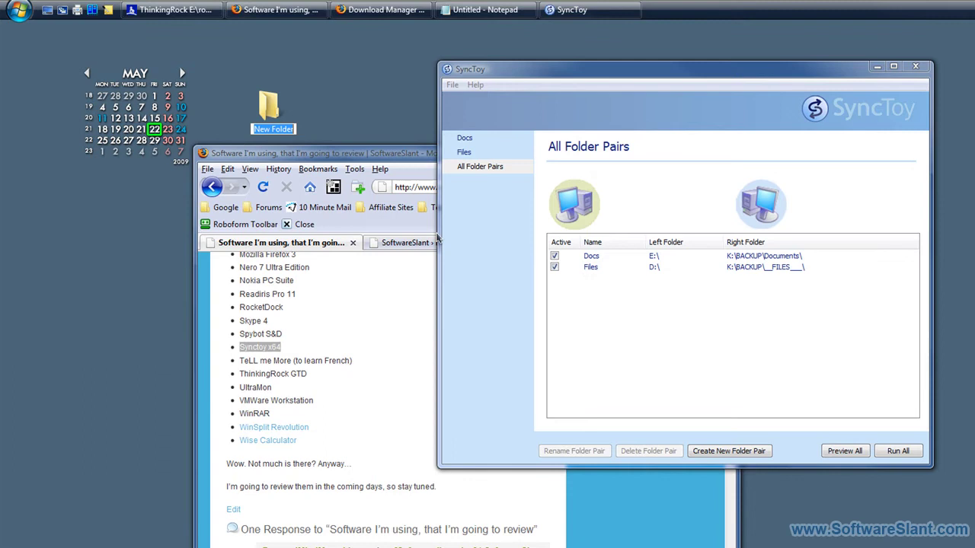
type("Folder A")
key("Return")
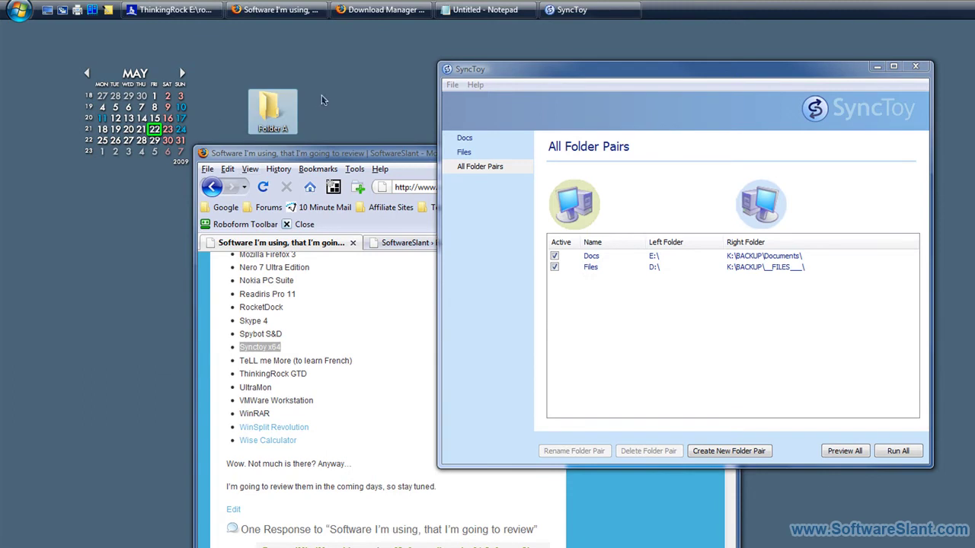
Create a second desktop folder named "Folder B" next to Folder A
right_click(322, 100)
mouse_move(390, 239)
left_click(517, 239)
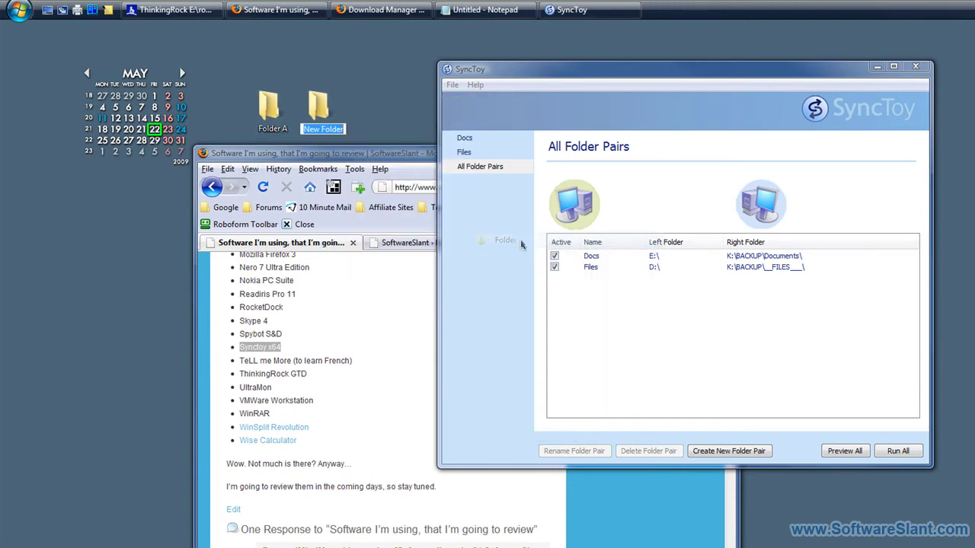
type("Folder B")
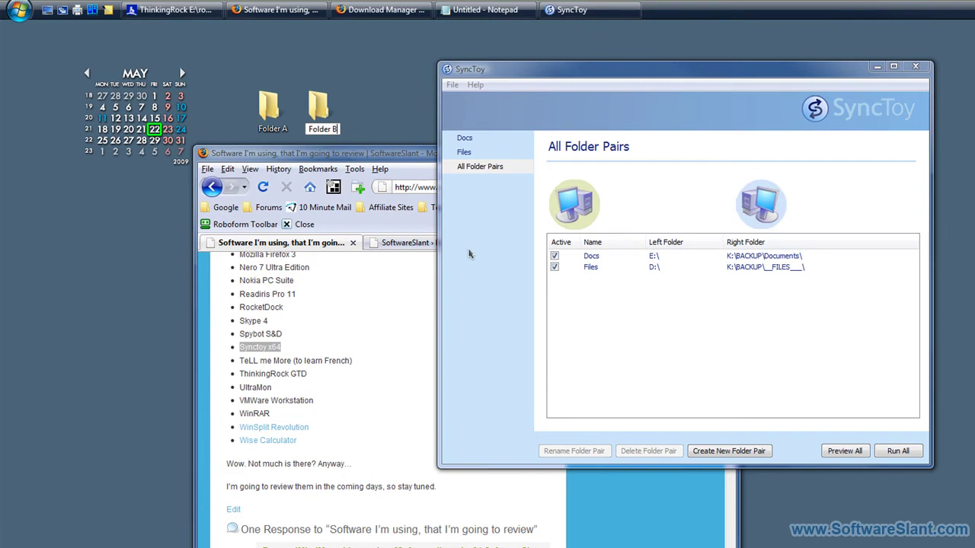
key("Return")
Create a text document named "test file a1.txt" inside Folder A and close the folder window
key("Left")
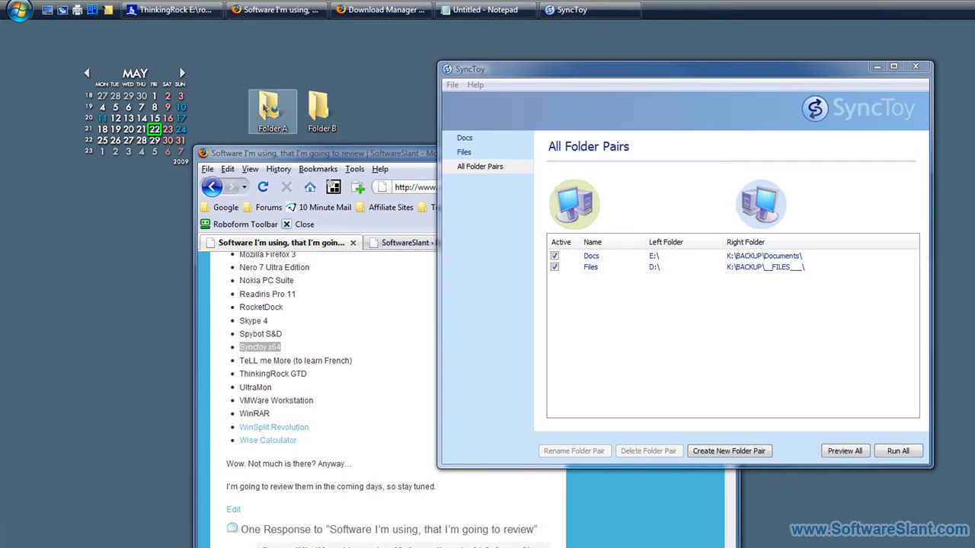
key("Return")
right_click(393, 280)
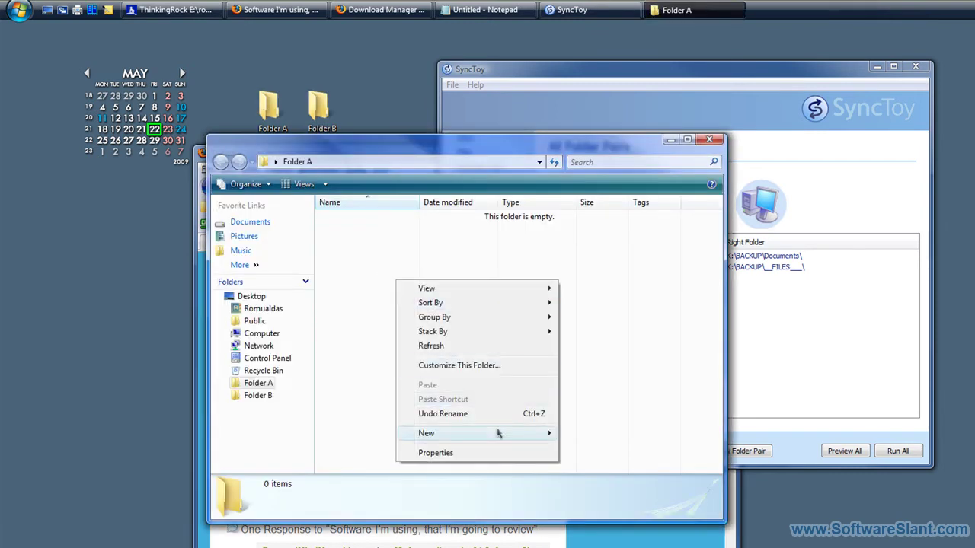
mouse_move(497, 433)
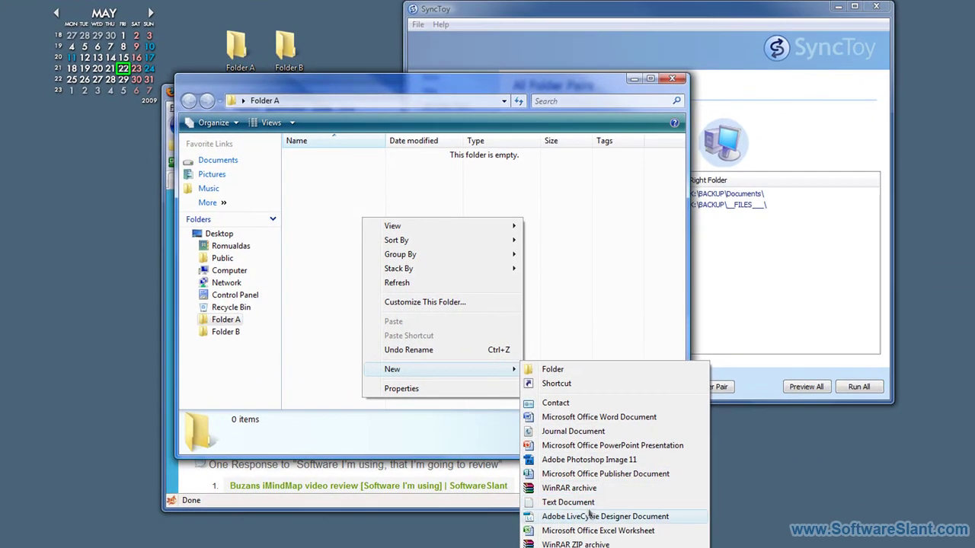
left_click(586, 504)
type("text")
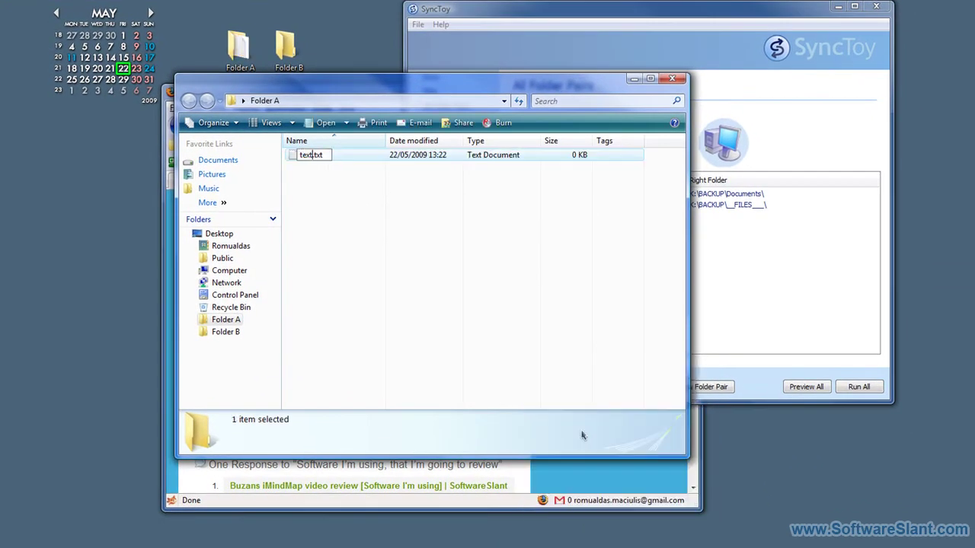
key("BackSpace")
key("BackSpace")
type("st file a1")
key("Return")
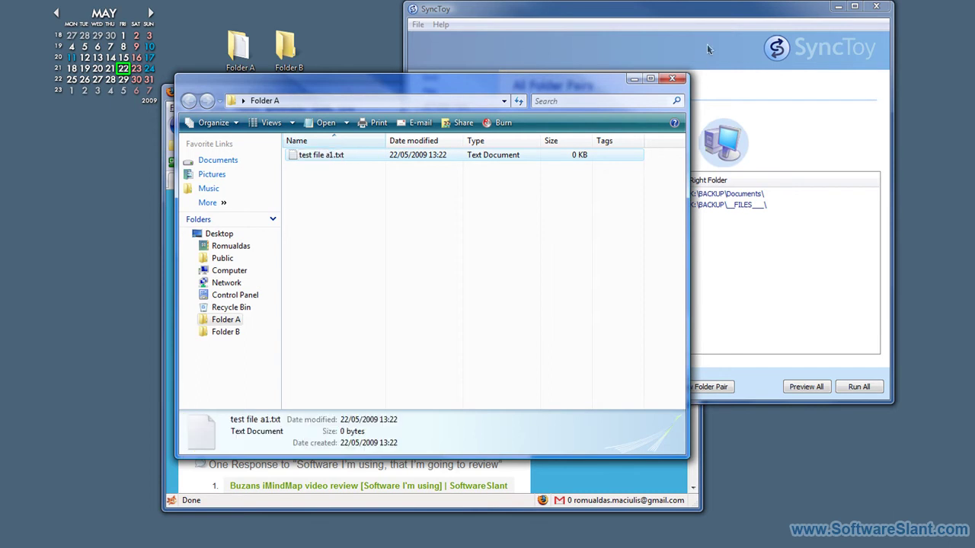
left_click(673, 79)
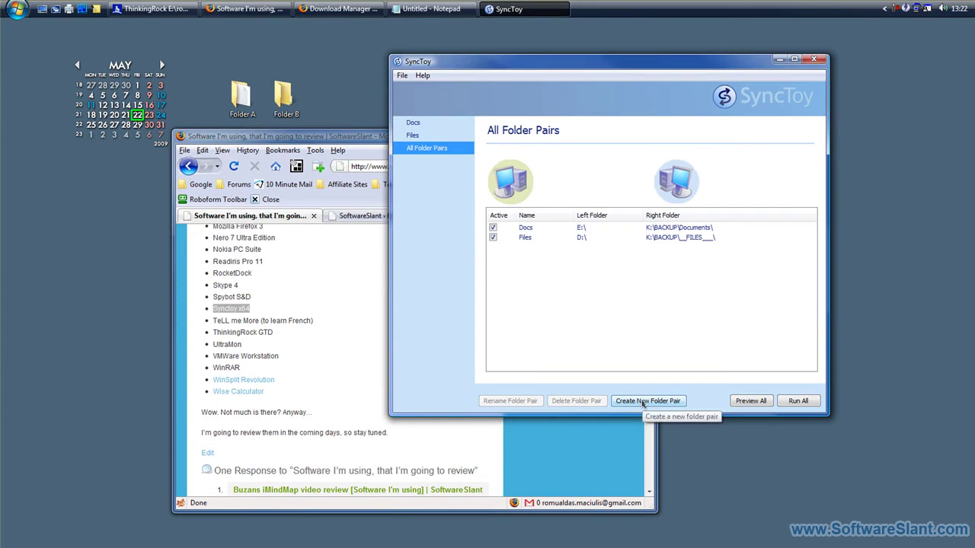
Start a new folder pair in SyncToy with desktop Folder A as the left folder and Folder B as the right folder
left_click(642, 406)
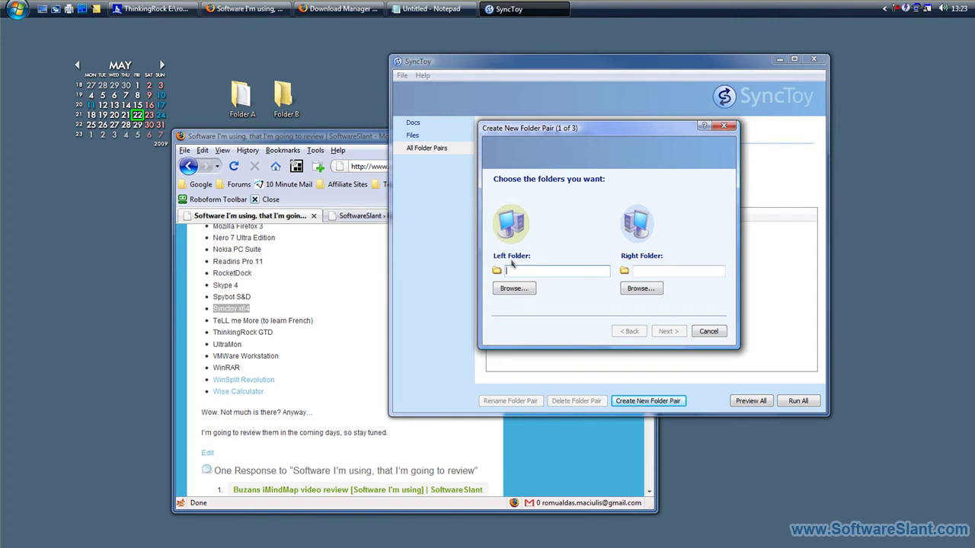
left_click(520, 290)
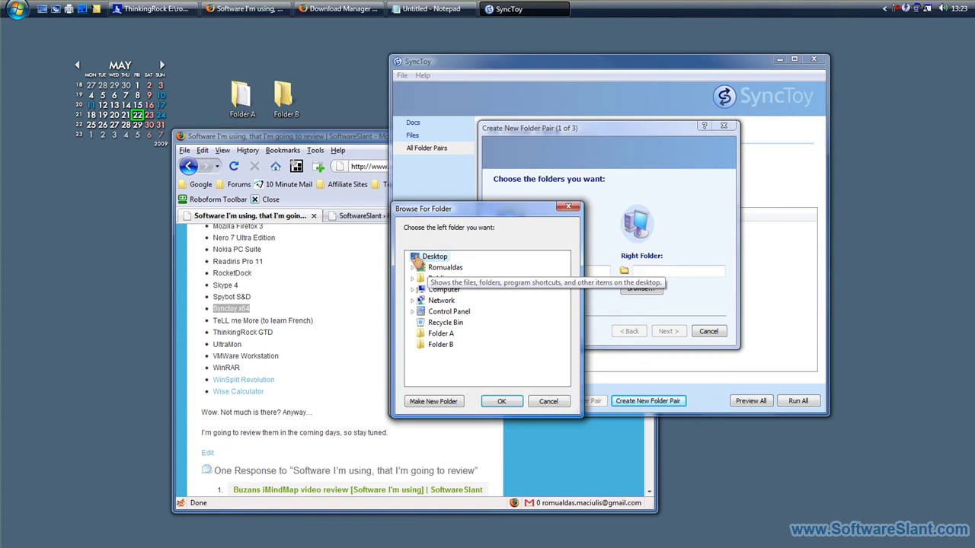
left_click(442, 333)
left_click(501, 402)
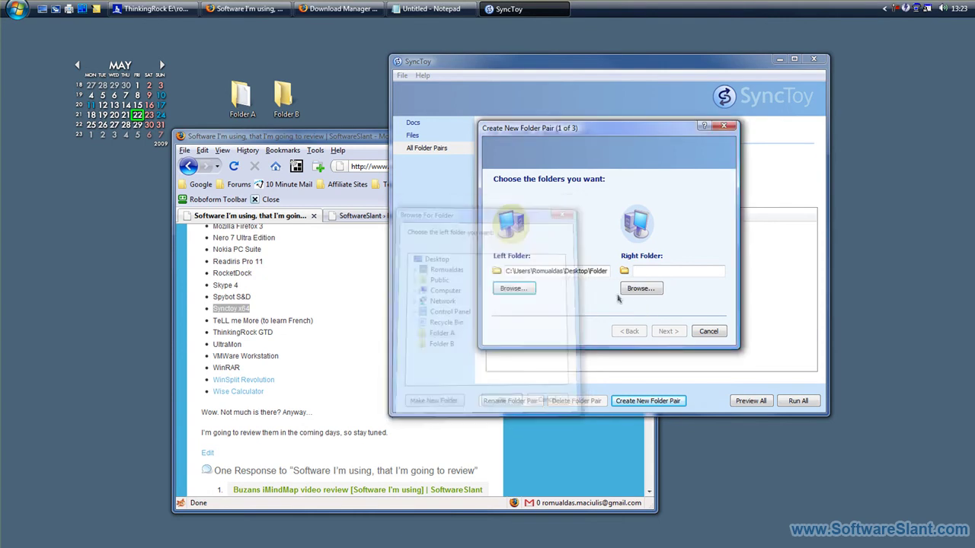
left_click(642, 289)
left_click(441, 344)
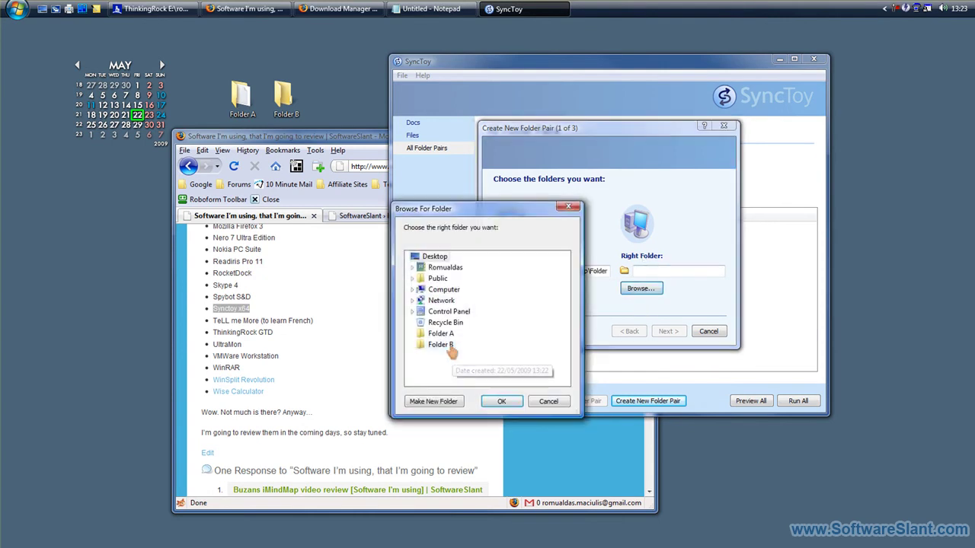
left_click(501, 402)
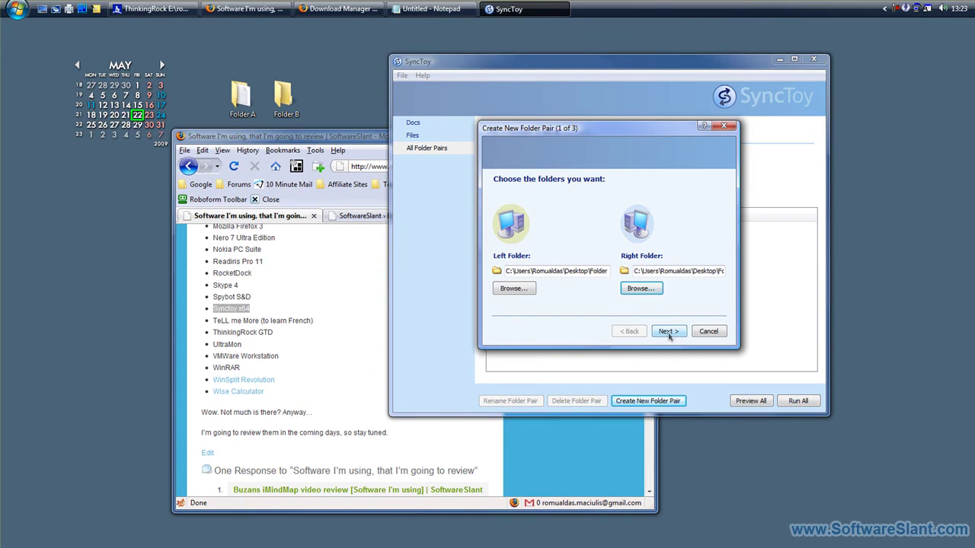
Go through the folder pair's sync actions, trying Echo, and choose Contribute
left_click(669, 332)
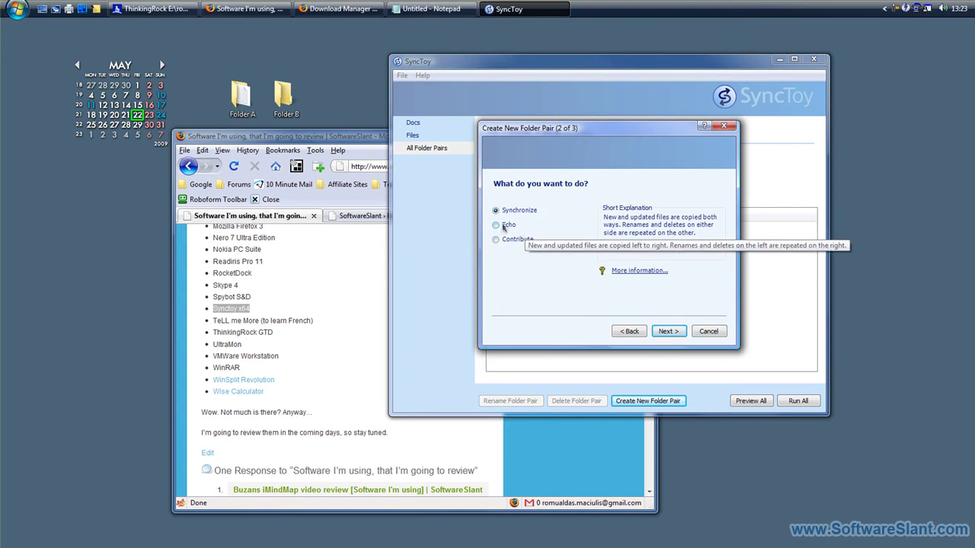
left_click(508, 227)
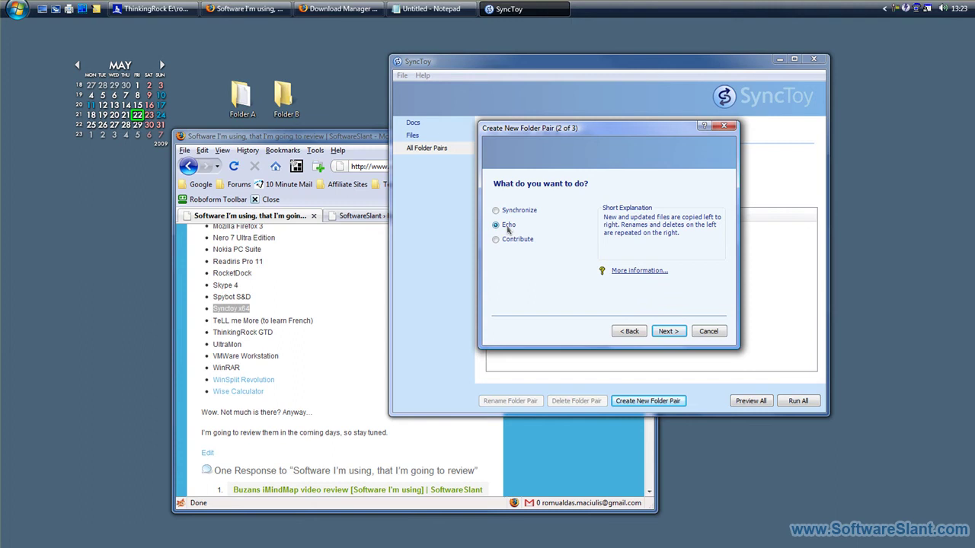
left_click(512, 239)
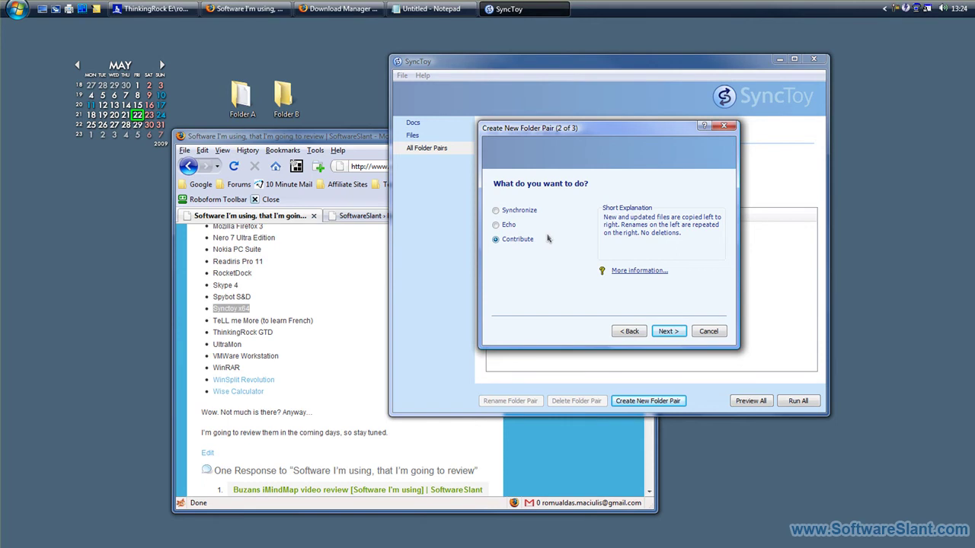
mouse_move(524, 216)
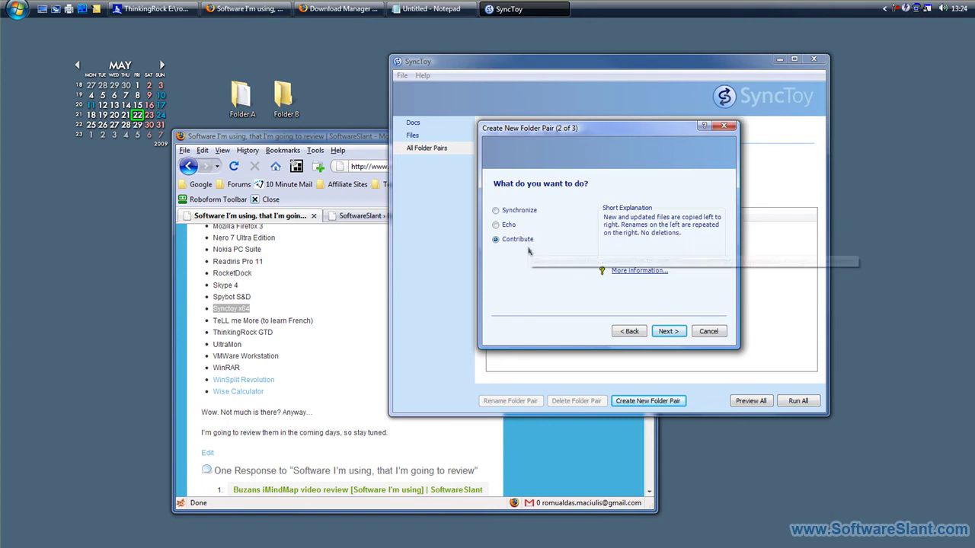
Name the folder pair "Test AB", finish creating it, and select it in the list of pairs
left_click(668, 331)
type("Test AB")
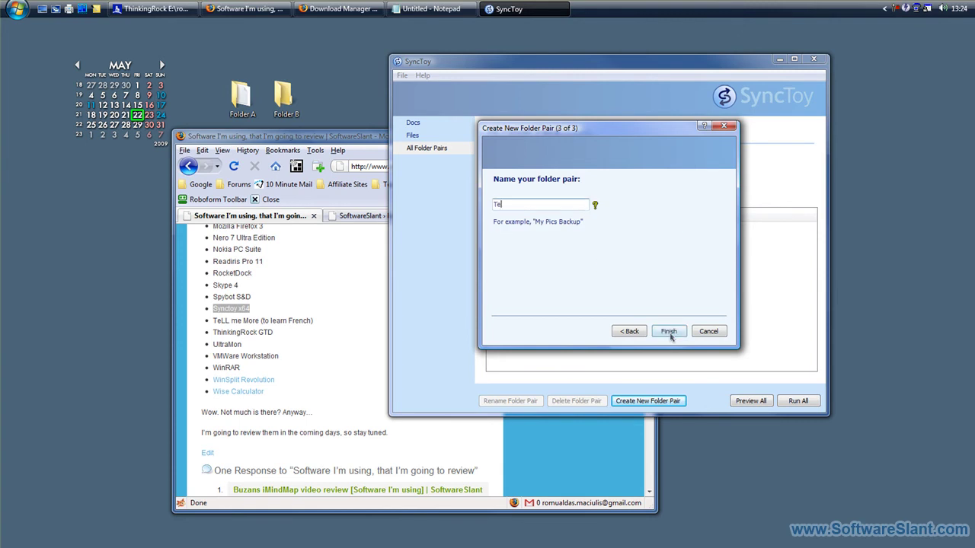
left_click(669, 332)
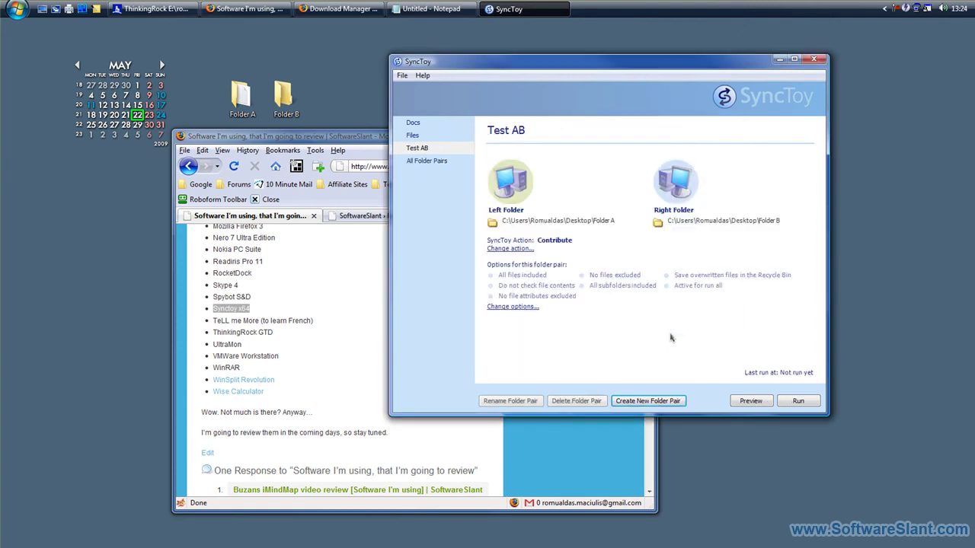
left_click(427, 152)
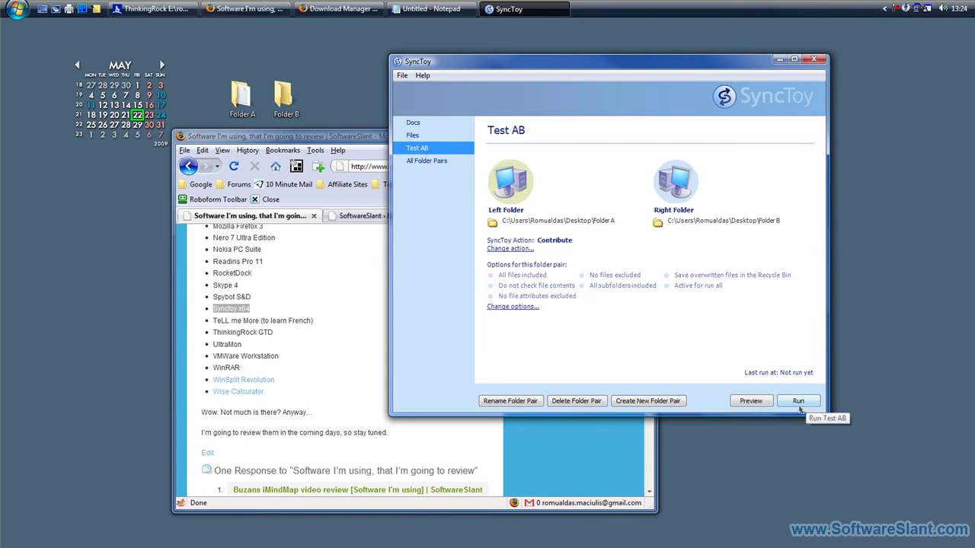
Preview the Test AB folder pair, run the sync from the preview, and close the results
left_click(752, 402)
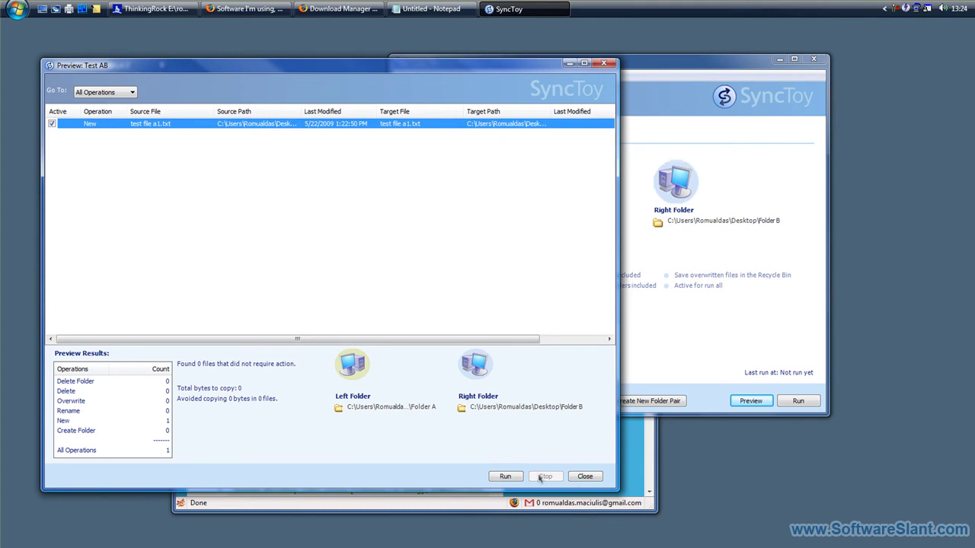
left_click(509, 477)
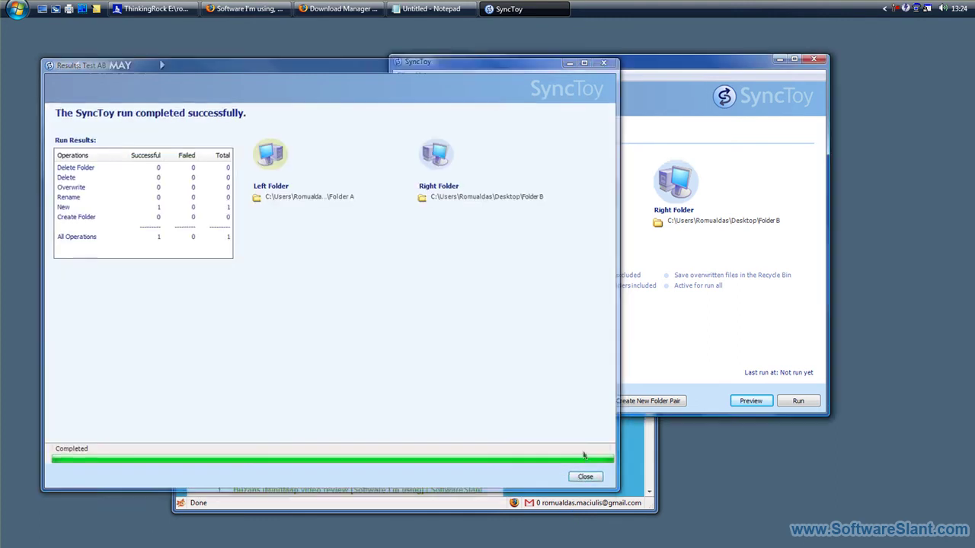
left_click(584, 476)
Open Folder B, widen the Name column to read the full file names, and close the folder
double_click(283, 98)
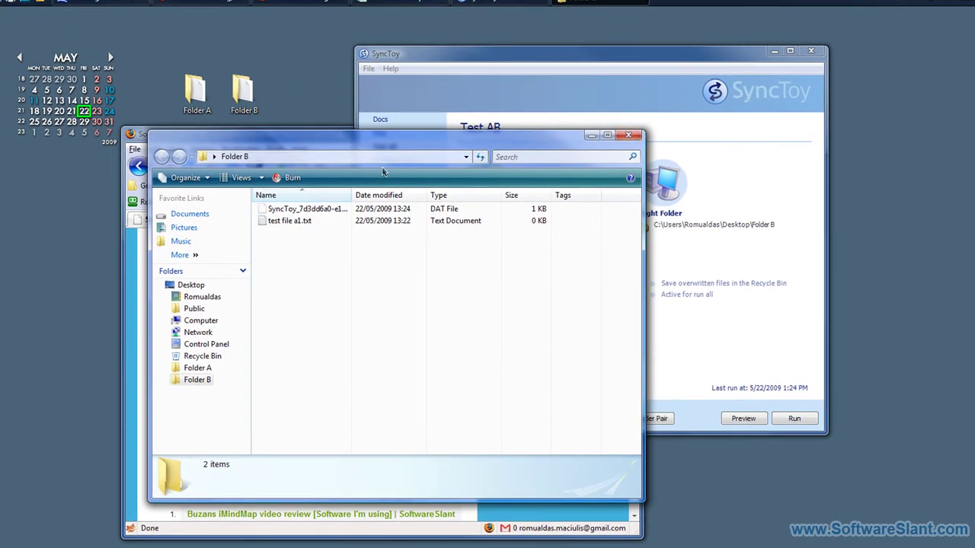
left_click_drag(351, 195, 484, 212)
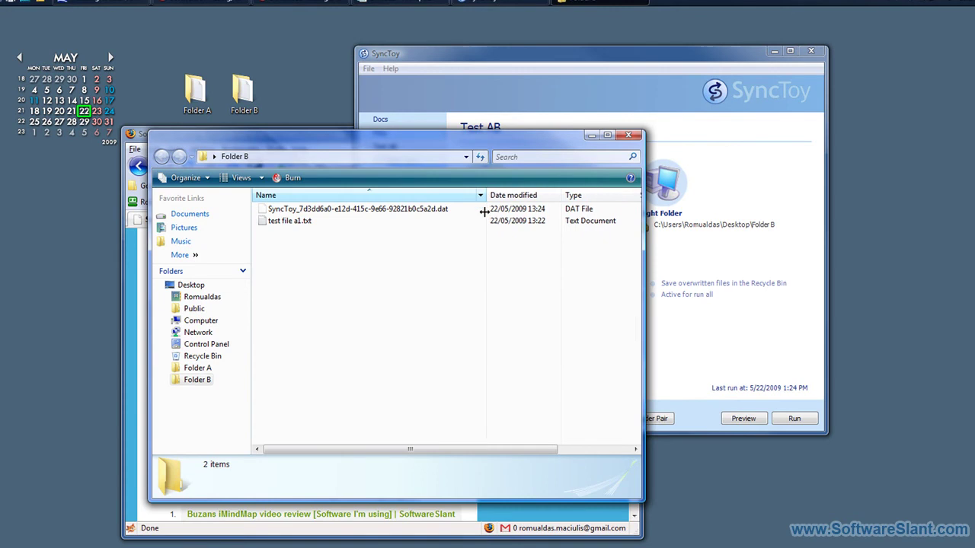
left_click(628, 135)
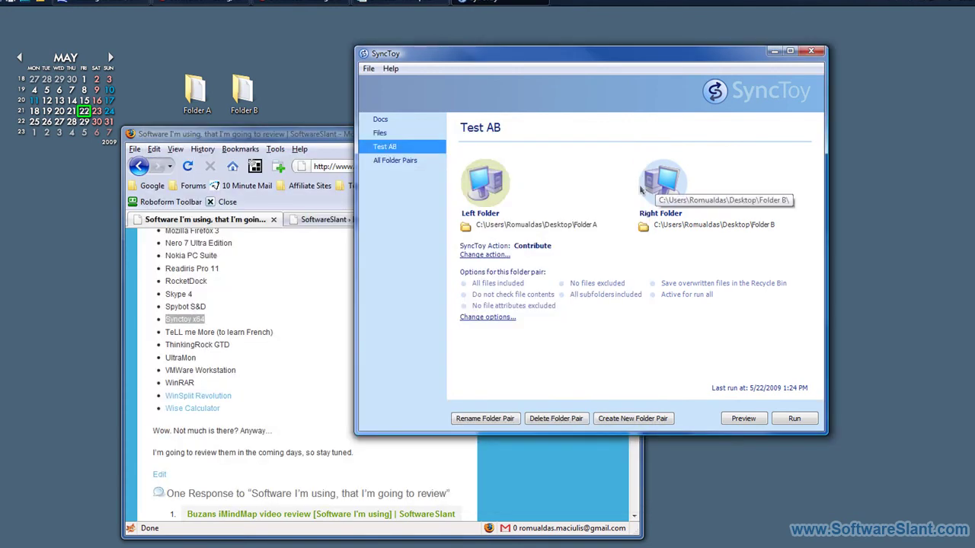
Open "test file a1.txt" in Folder A, enter the text "data inside!", save the file and close it
double_click(203, 98)
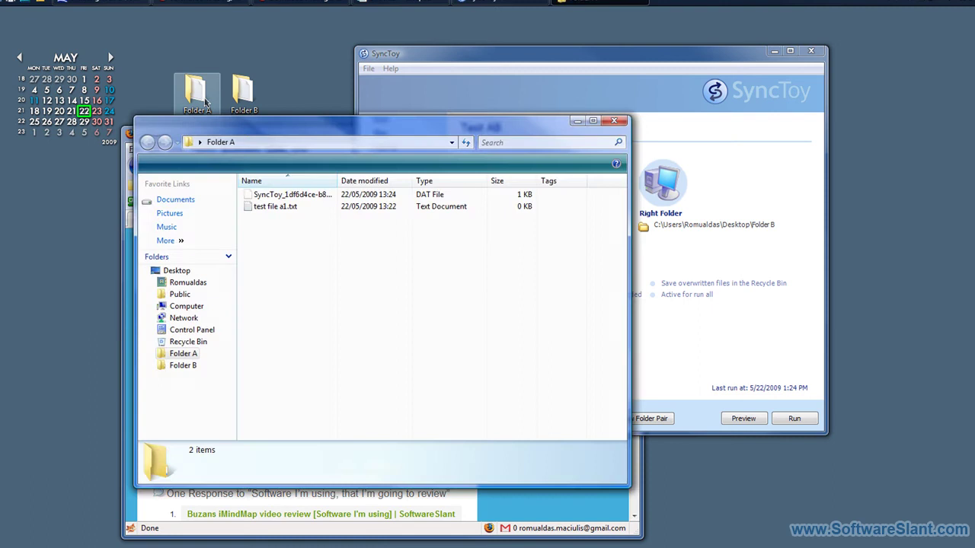
double_click(277, 207)
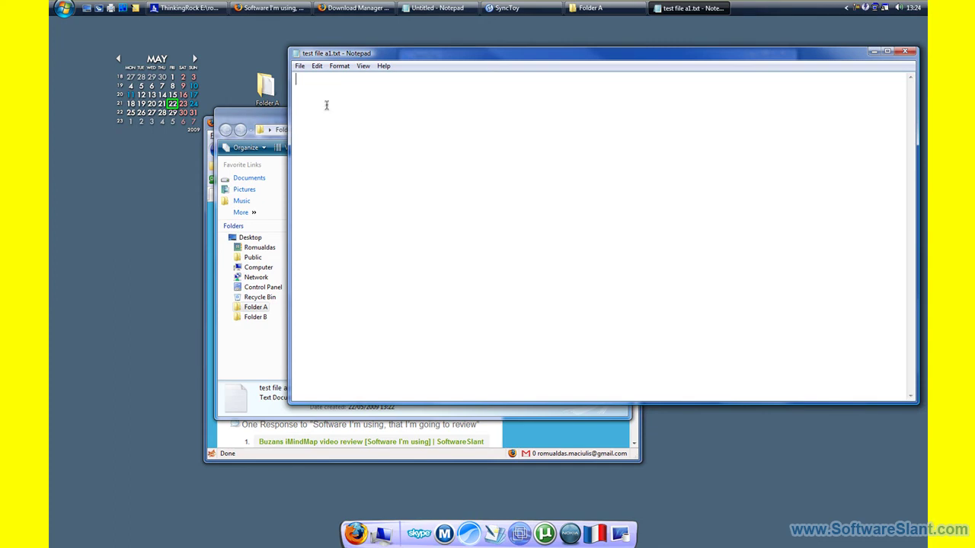
left_click(365, 126)
key("alt+space")
key("Escape")
key("ctrl+shift+Left")
type("inside!")
left_click(299, 66)
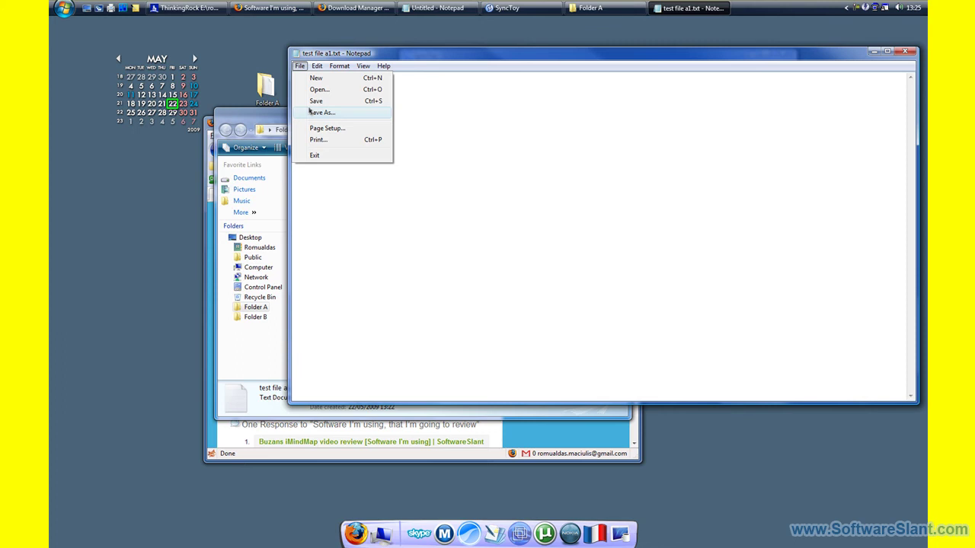
left_click(314, 100)
key("alt+space")
left_click(318, 129)
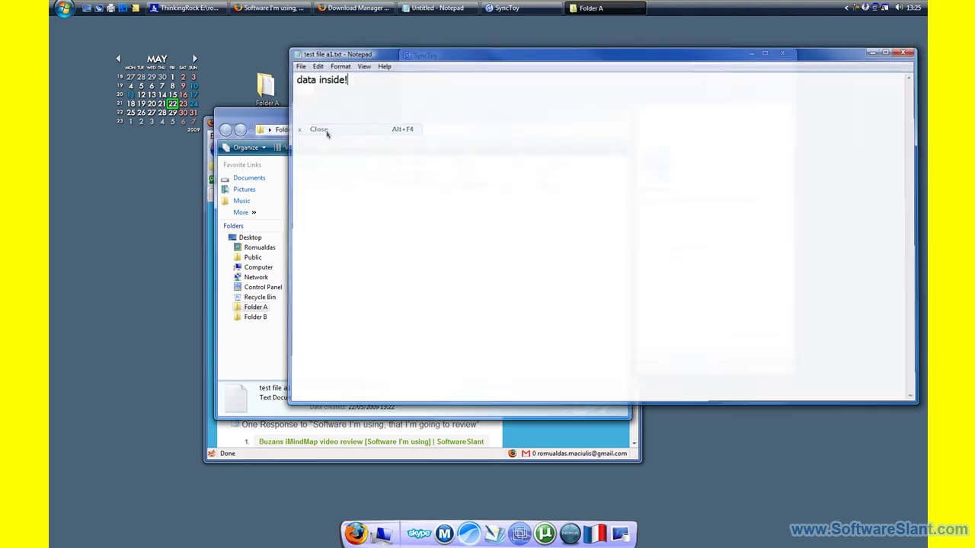
Switch to SyncToy, preview the Test AB pair and close the preview, run the sync directly, and close its results
left_click(652, 68)
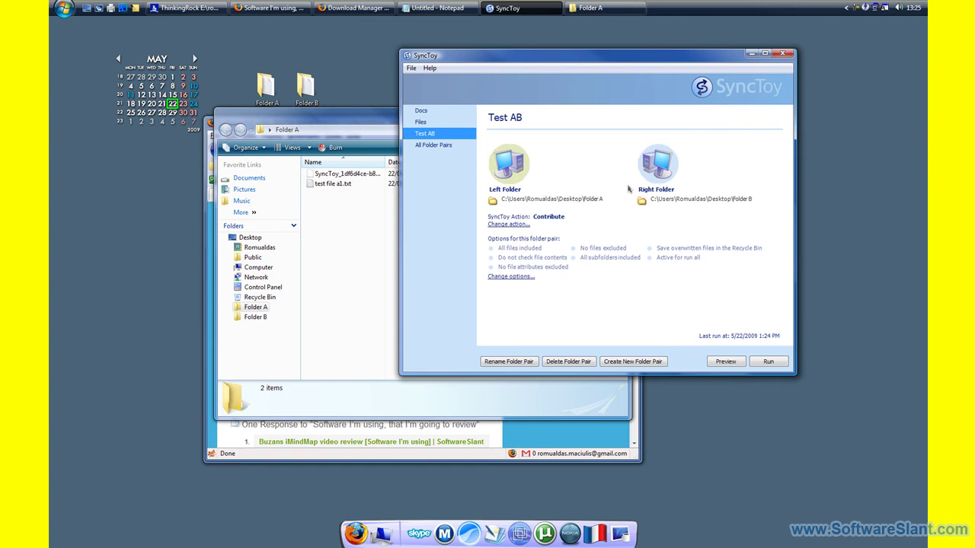
left_click(727, 362)
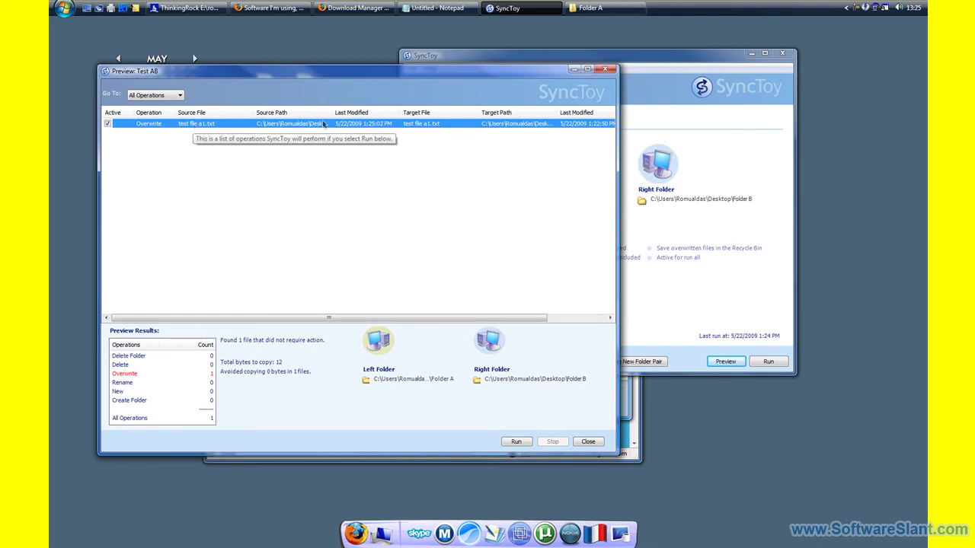
left_click(605, 70)
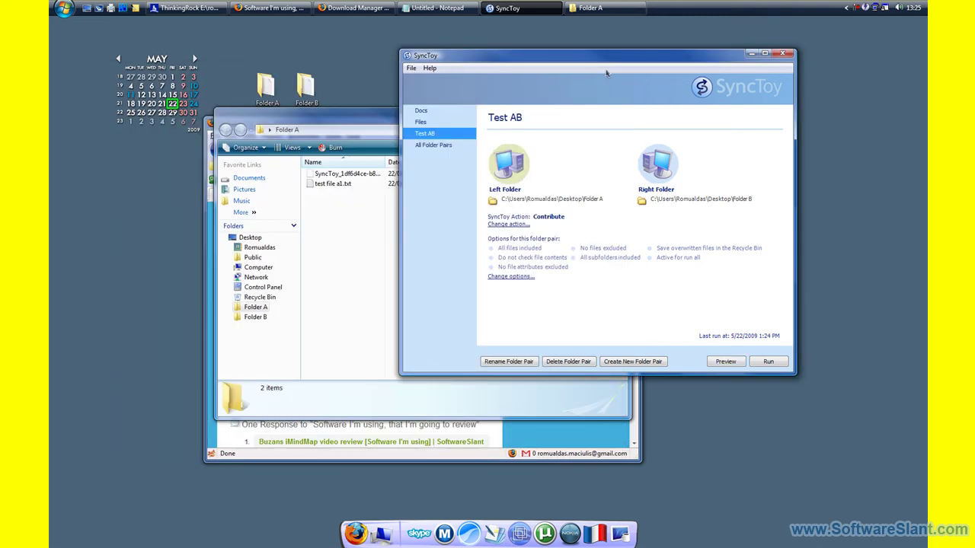
left_click(758, 363)
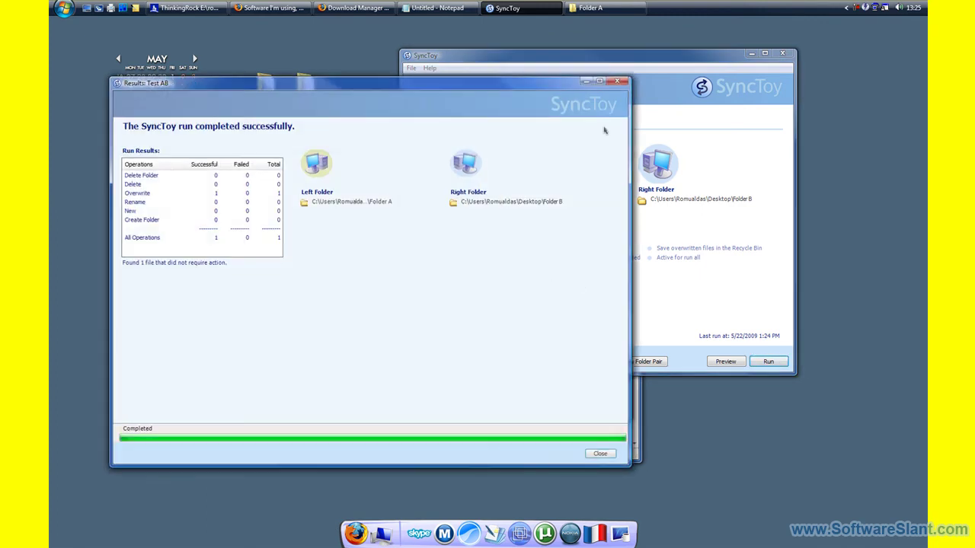
left_click(599, 453)
Open "test file a1.txt" from Folder B to check its contents, and close the file
double_click(305, 86)
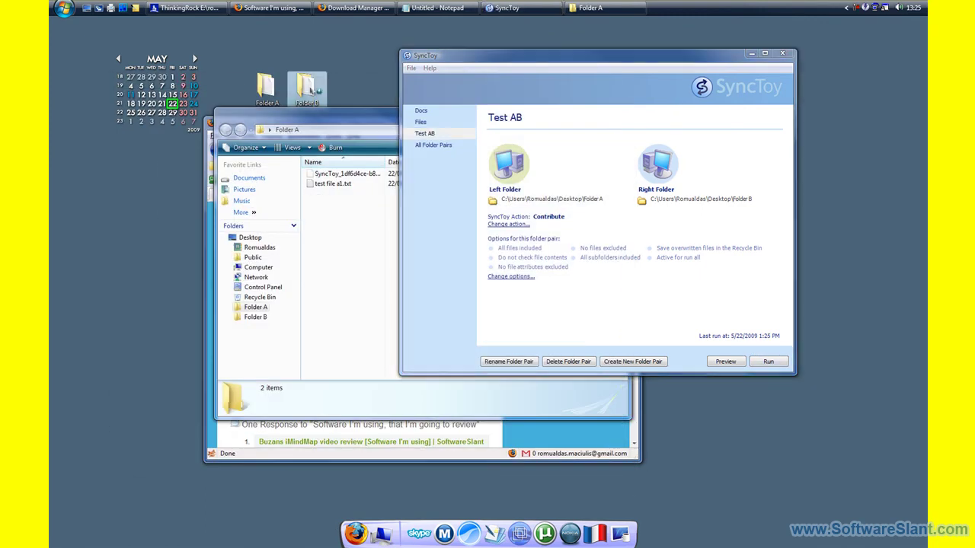
double_click(351, 199)
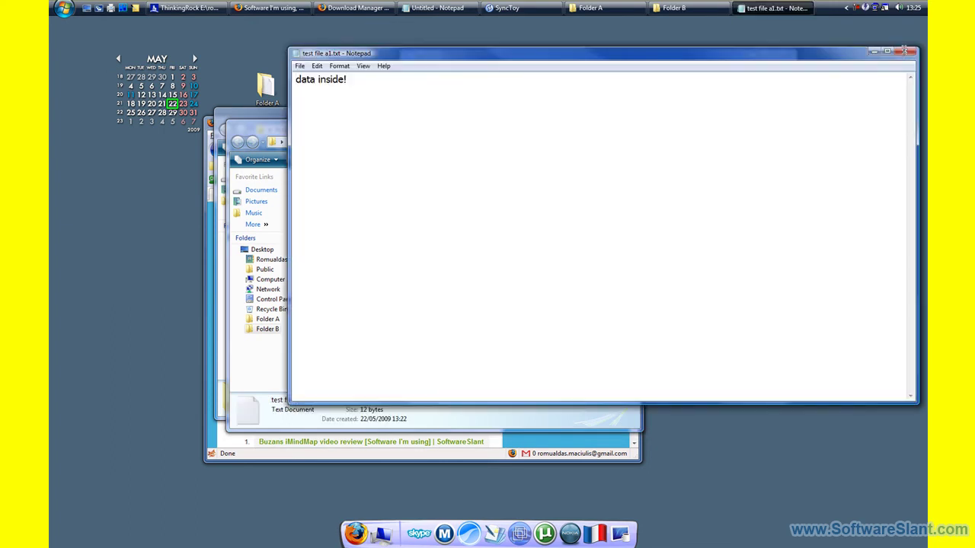
left_click(905, 51)
Bring the Folder A window forward and delete "test file a1.txt" from it
left_click(287, 115)
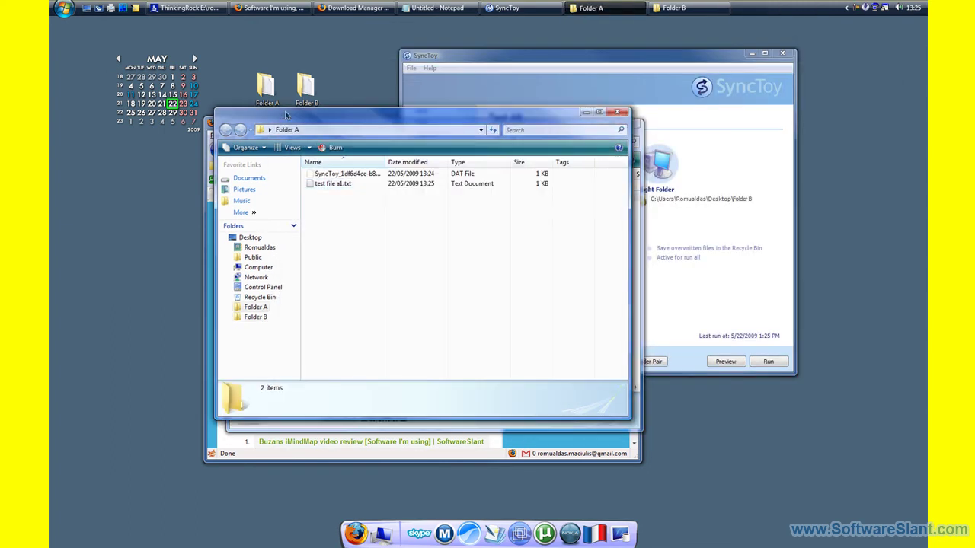
left_click(376, 184)
key("Delete")
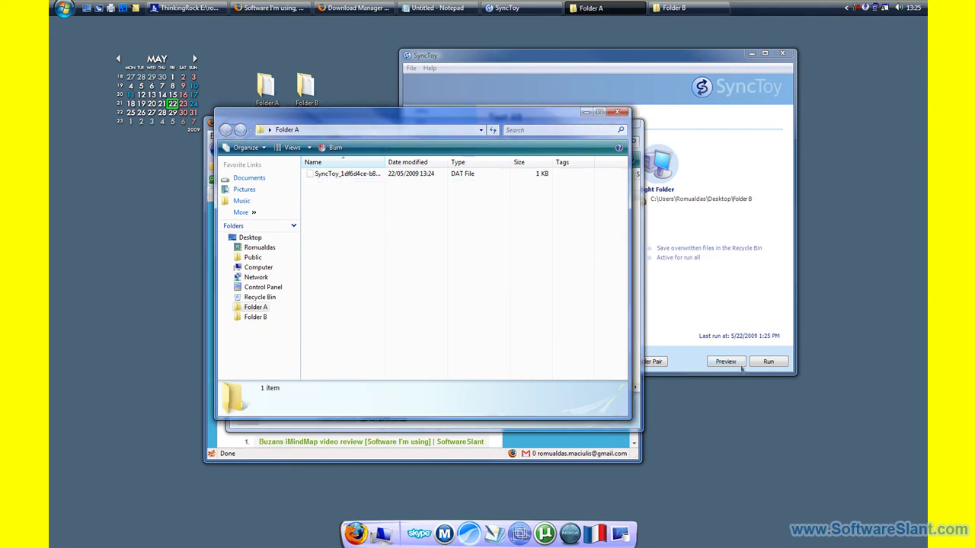
Preview and run Test AB with the Contribute action, close the results, and check which files Folder B contains
left_click(740, 365)
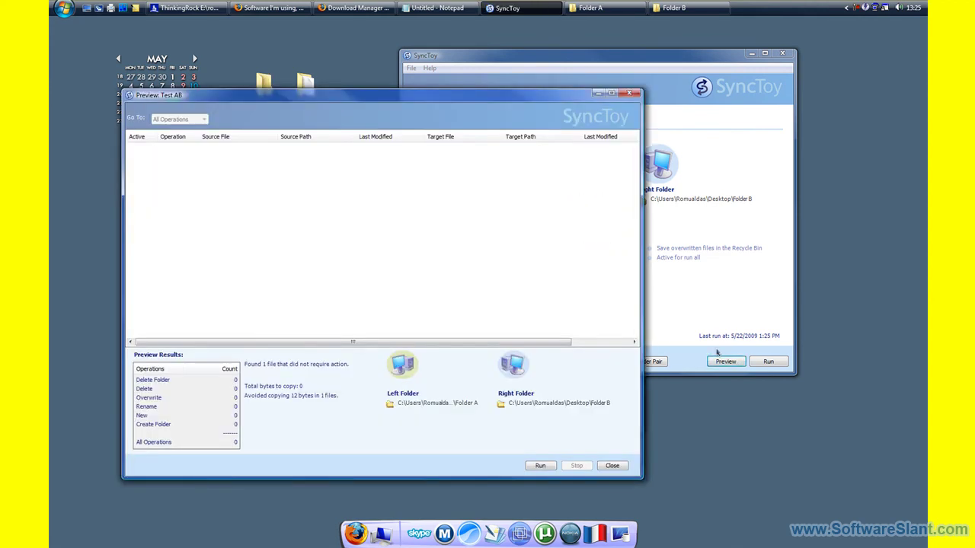
left_click(541, 466)
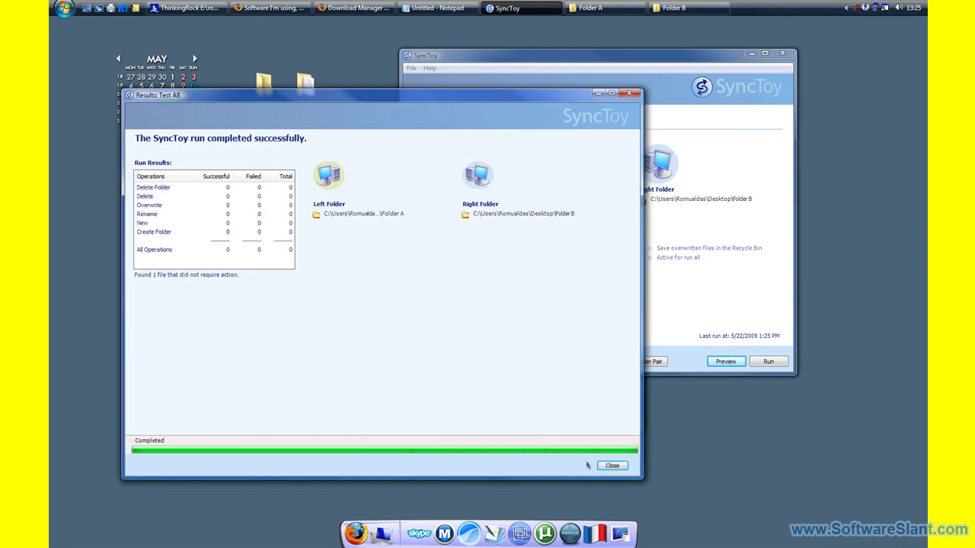
left_click(612, 465)
double_click(305, 85)
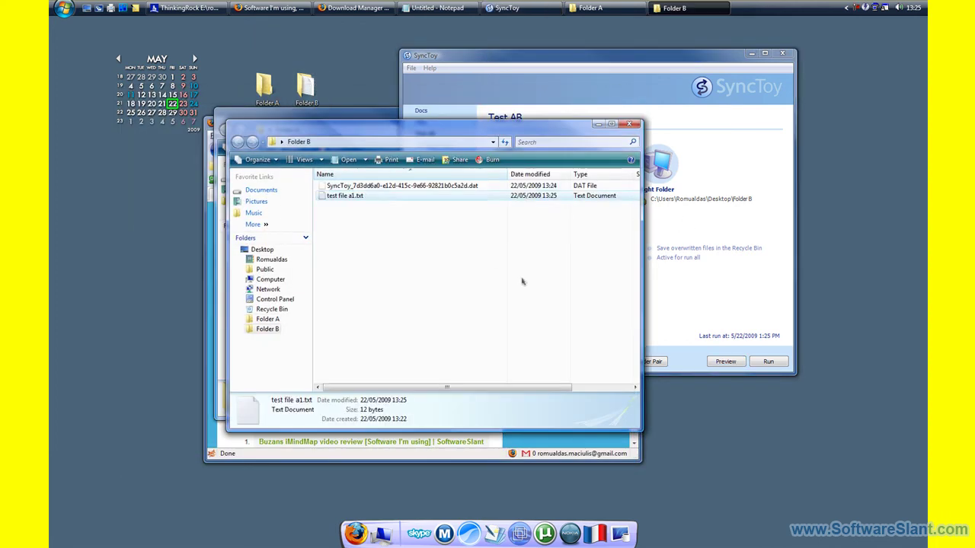
left_click(629, 124)
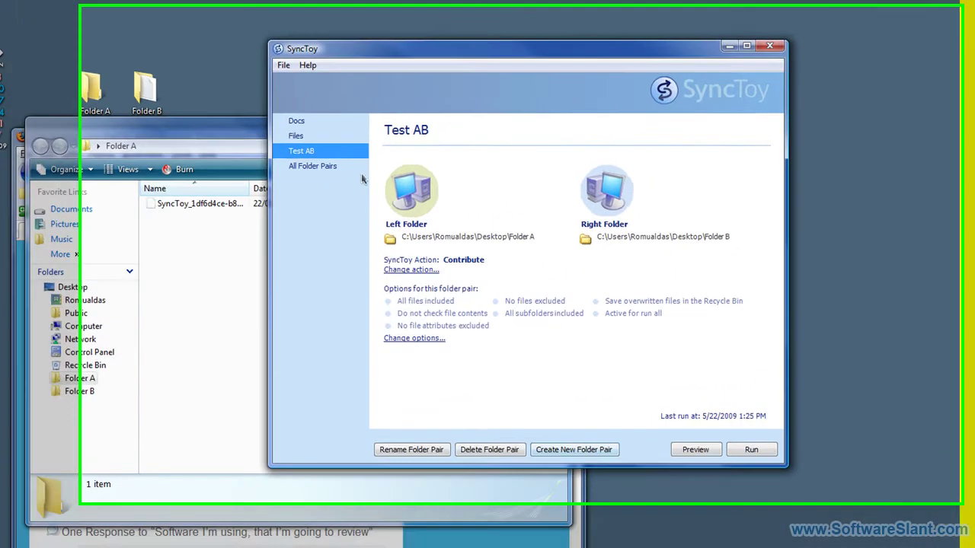
Change the sync action of the Test AB folder pair to Echo
left_click(435, 340)
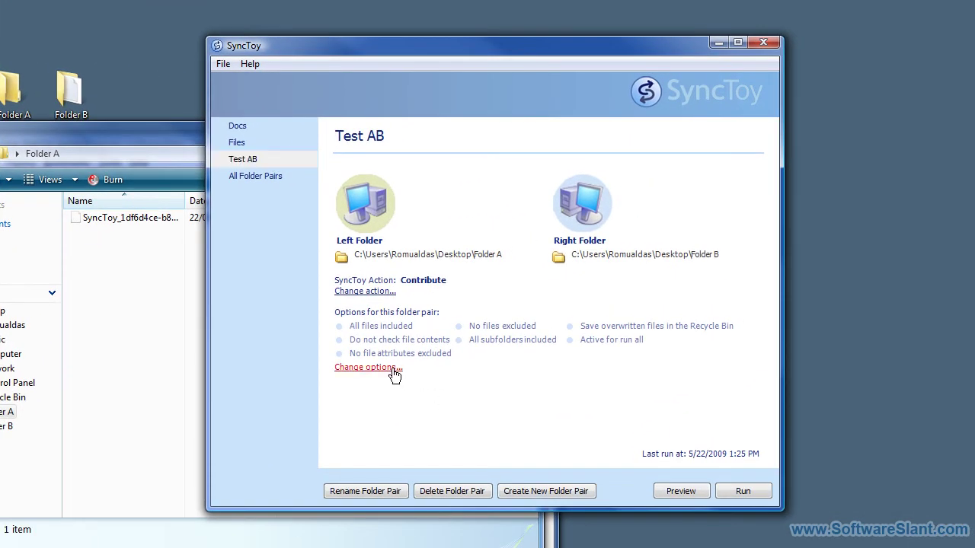
left_click(366, 291)
left_click(347, 260)
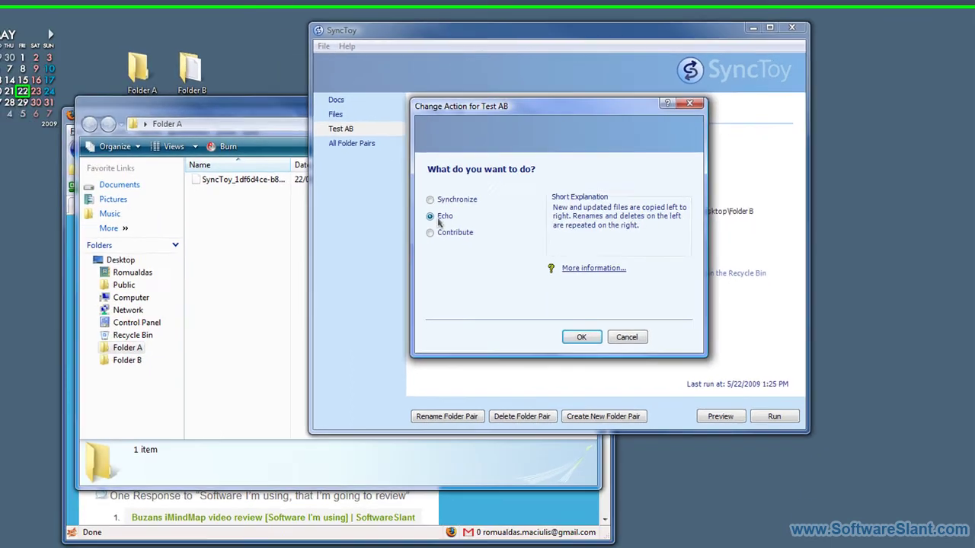
left_click(581, 337)
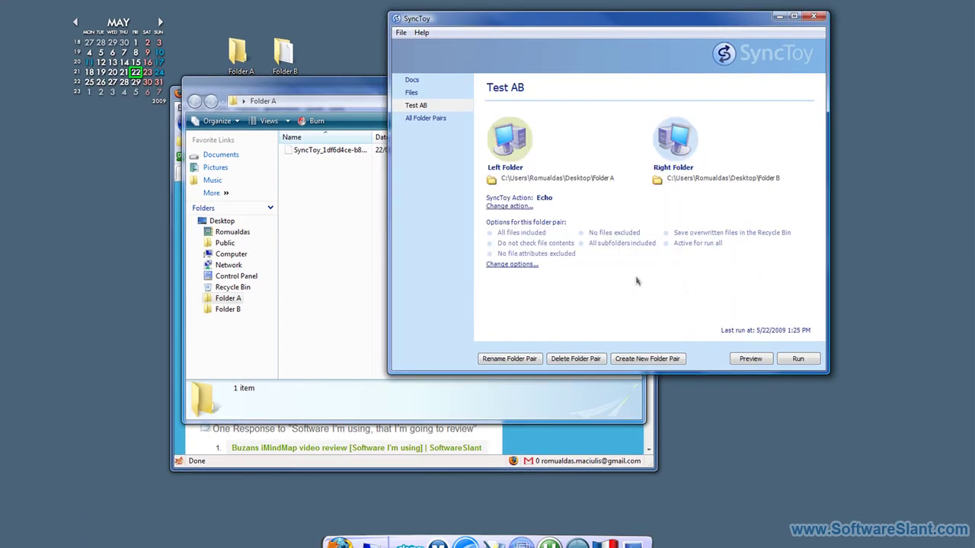
Preview and run Test AB with the Echo action, continue past the error and close the results, and check Folder B's files
left_click(750, 359)
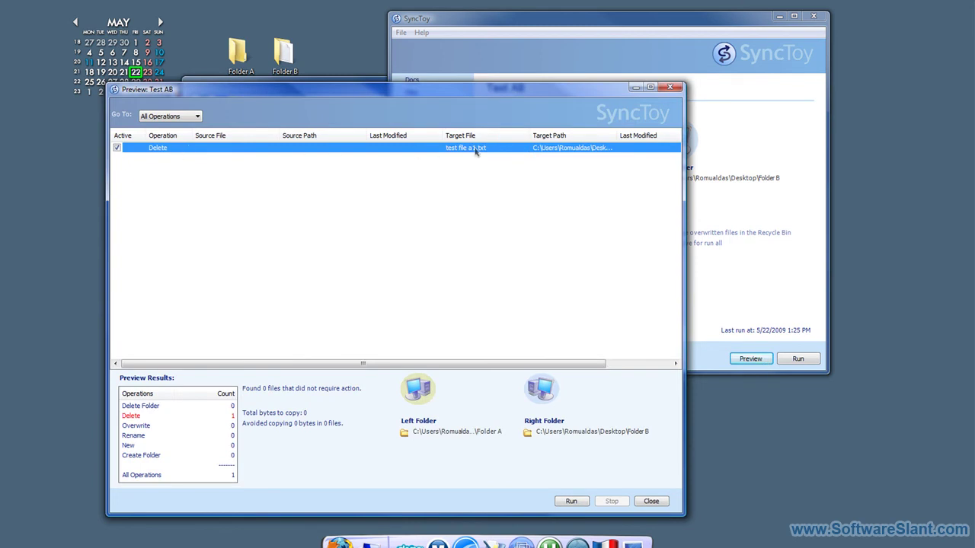
left_click(580, 502)
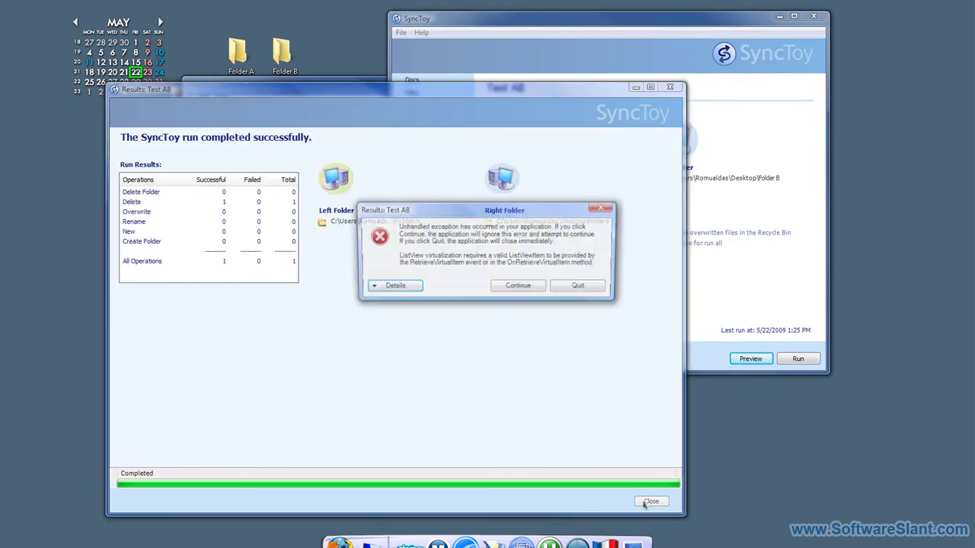
left_click(532, 287)
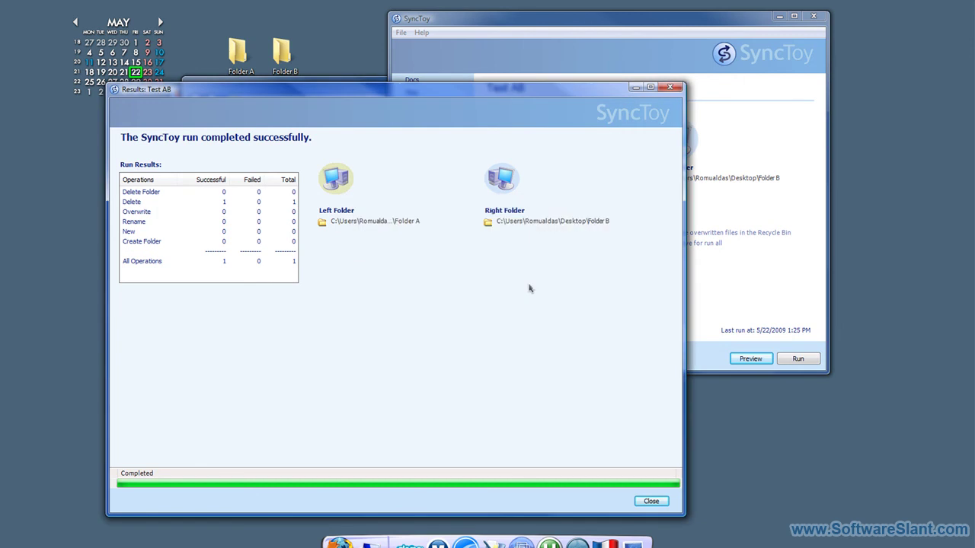
left_click(651, 501)
double_click(283, 53)
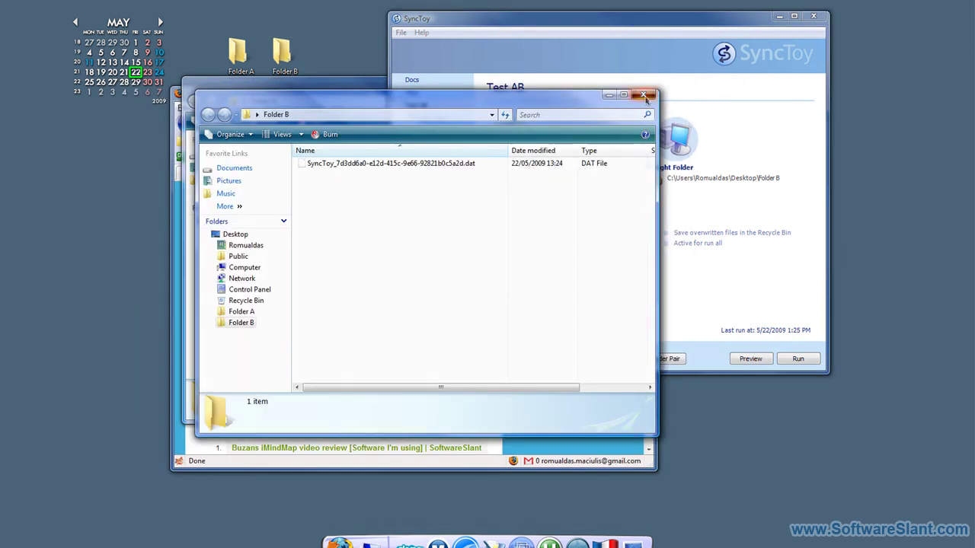
left_click(644, 95)
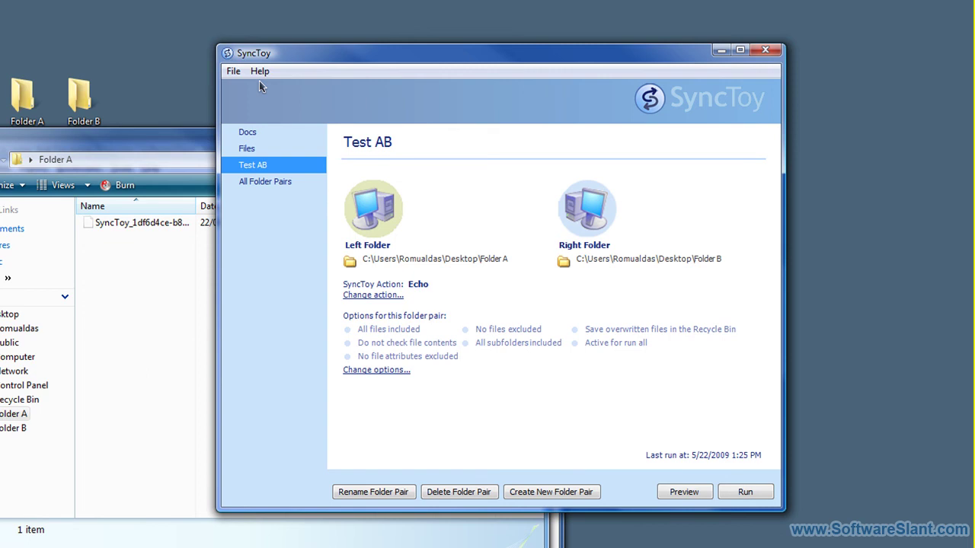
View the SyncToy version information and close it
left_click(259, 71)
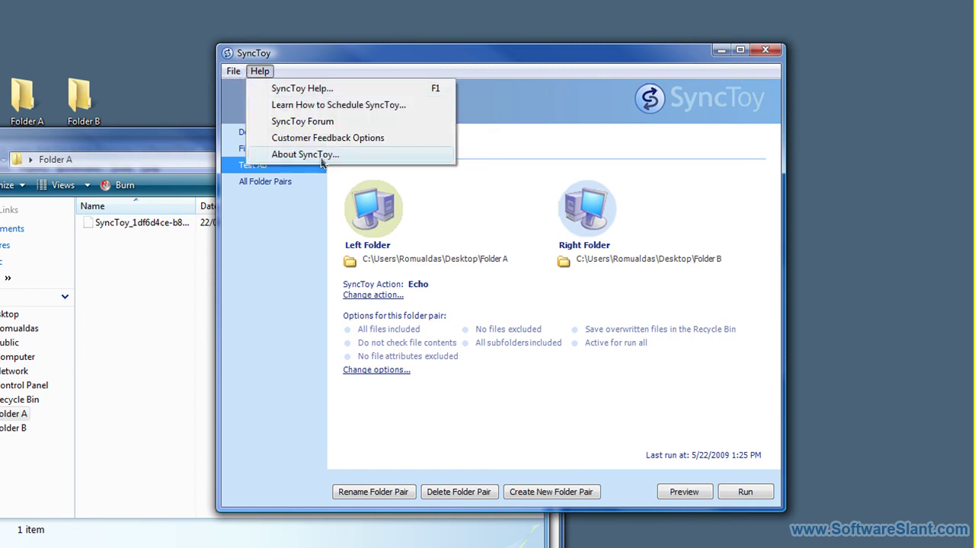
left_click(305, 154)
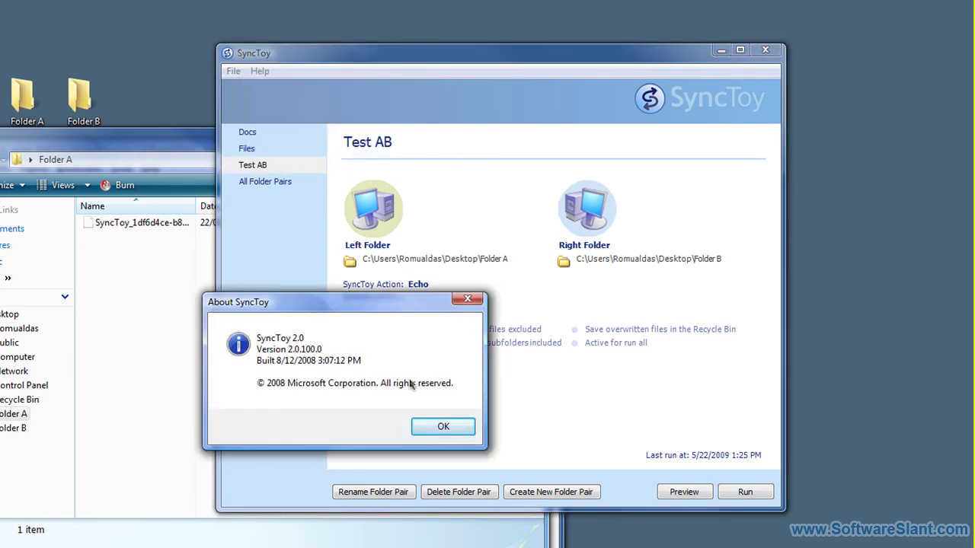
left_click(441, 427)
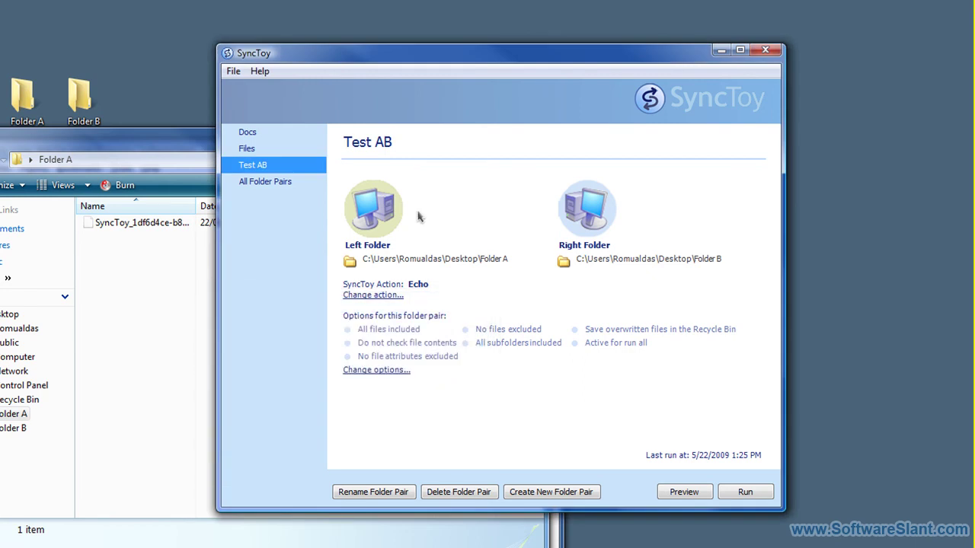